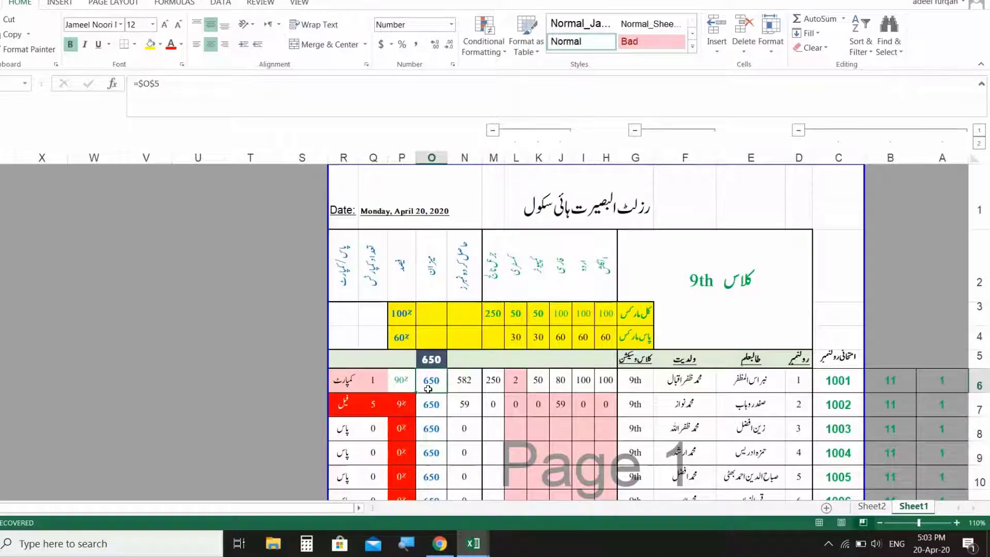
Fill the total marks formula from O6 down column O for all student rows.
double_click(417, 394)
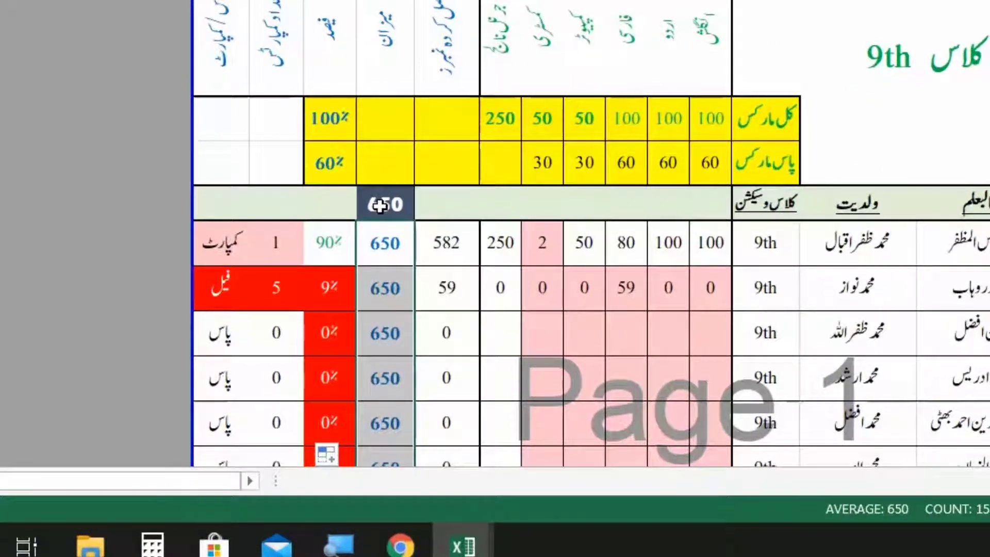
left_click(315, 256)
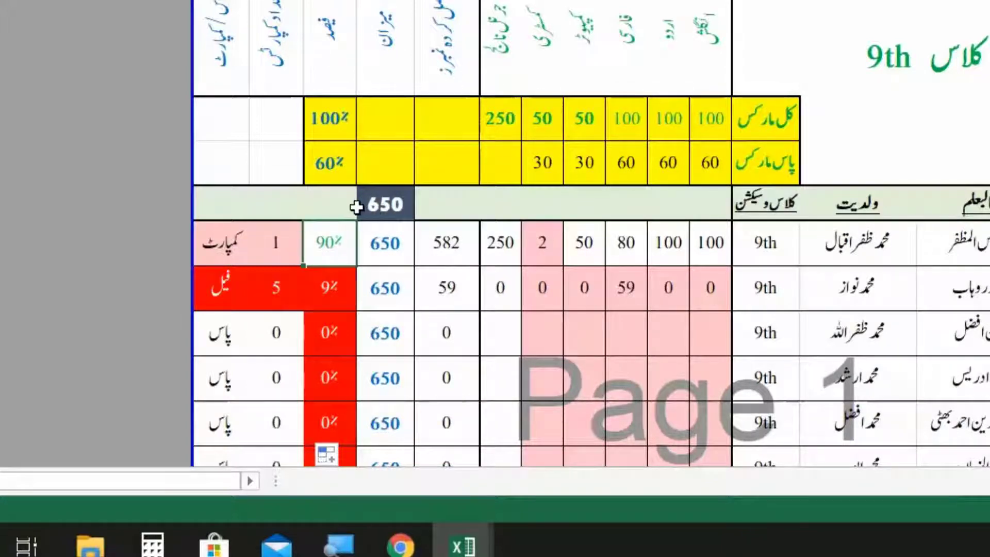
left_click(373, 260)
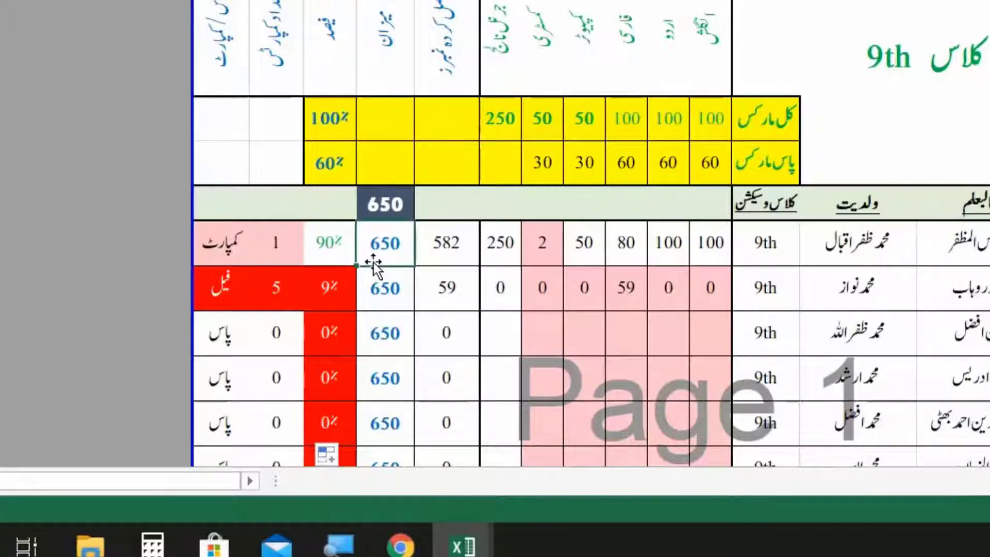
Clear the percentage formula in P6 and re-enter it as =N6/O6.
left_click(329, 255)
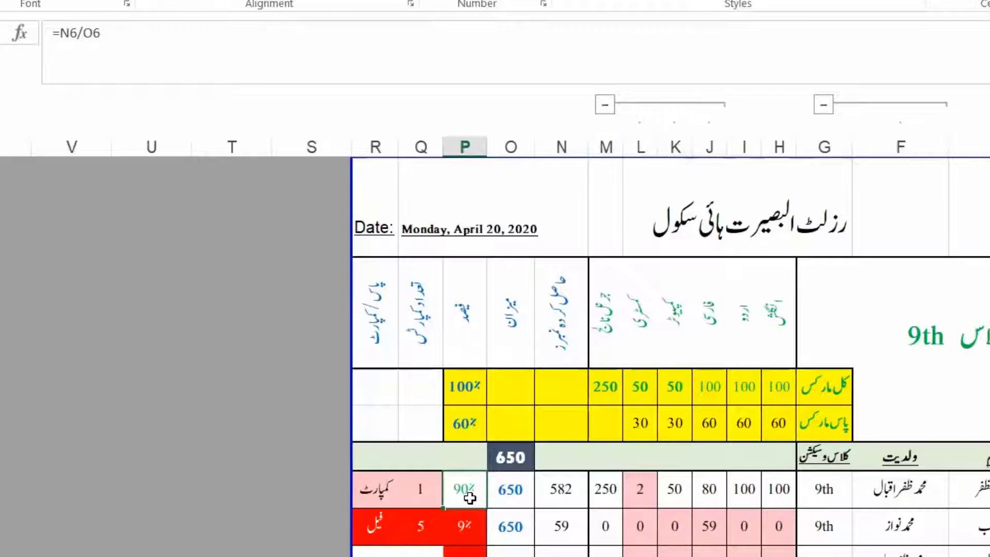
left_click_drag(115, 27, 22, 16)
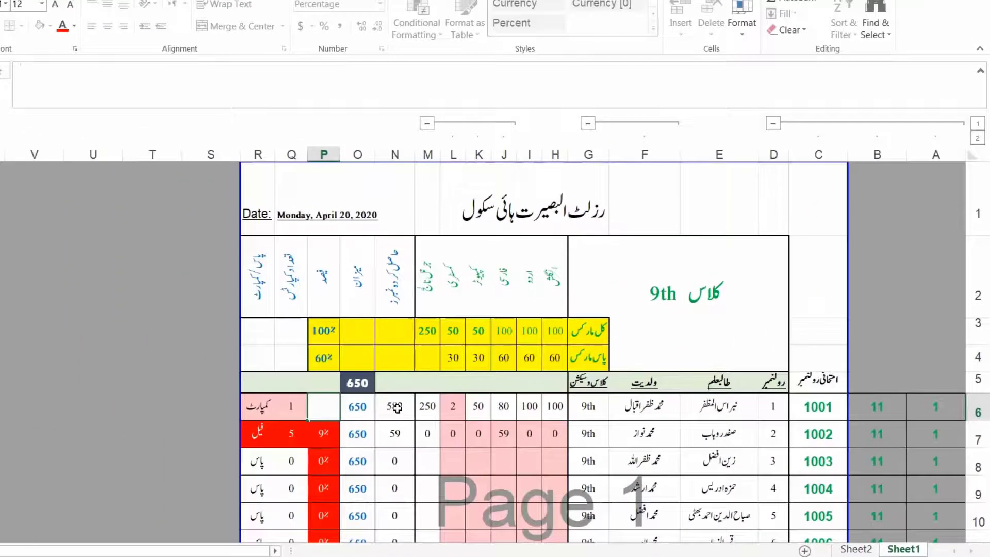
type("=")
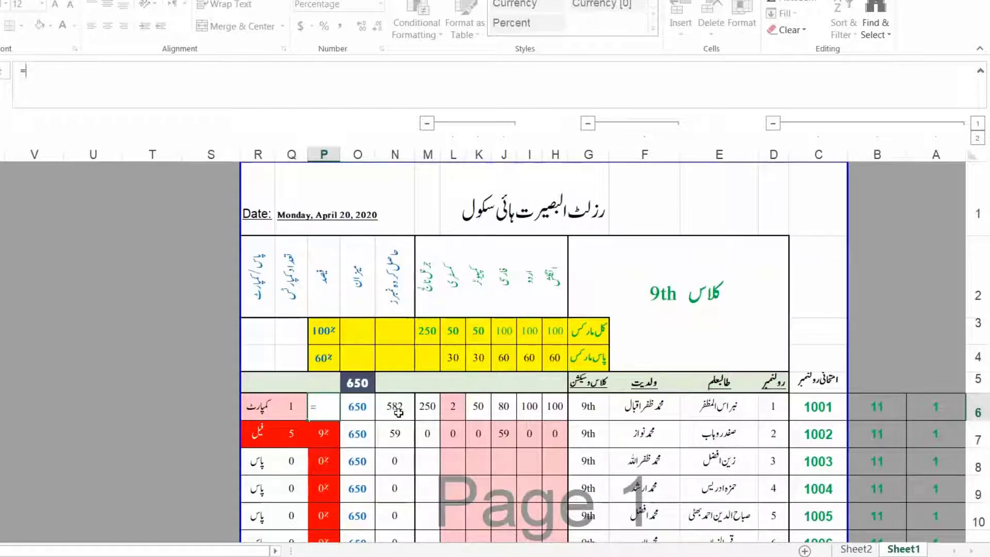
left_click(399, 413)
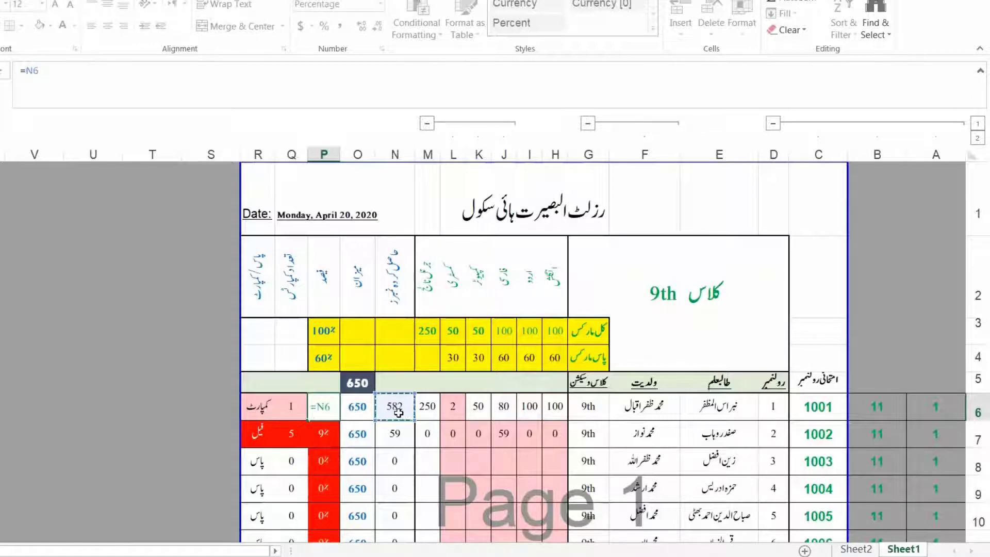
left_click(357, 407)
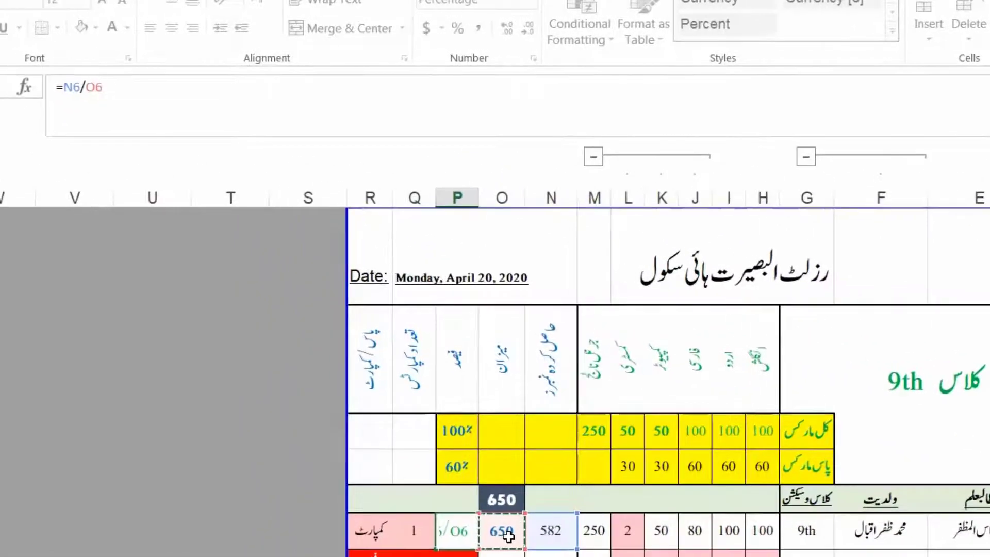
key("Return")
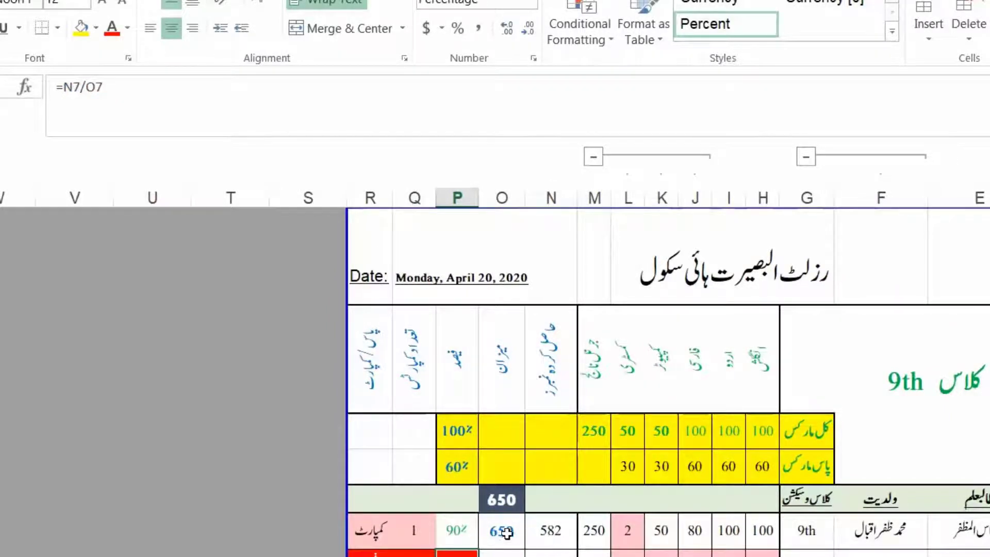
Set the first student's computer marks in K6 to 30.
left_click(661, 533)
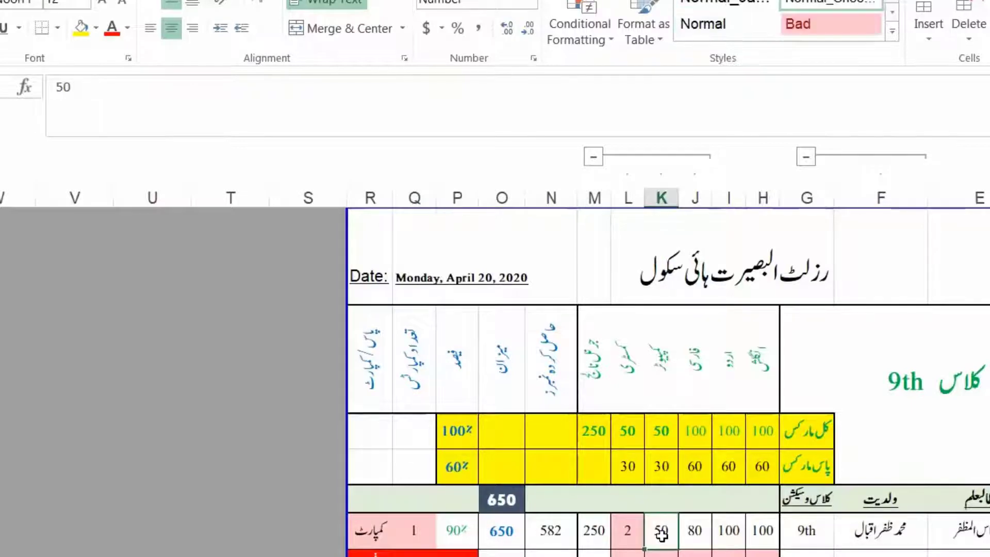
type("30")
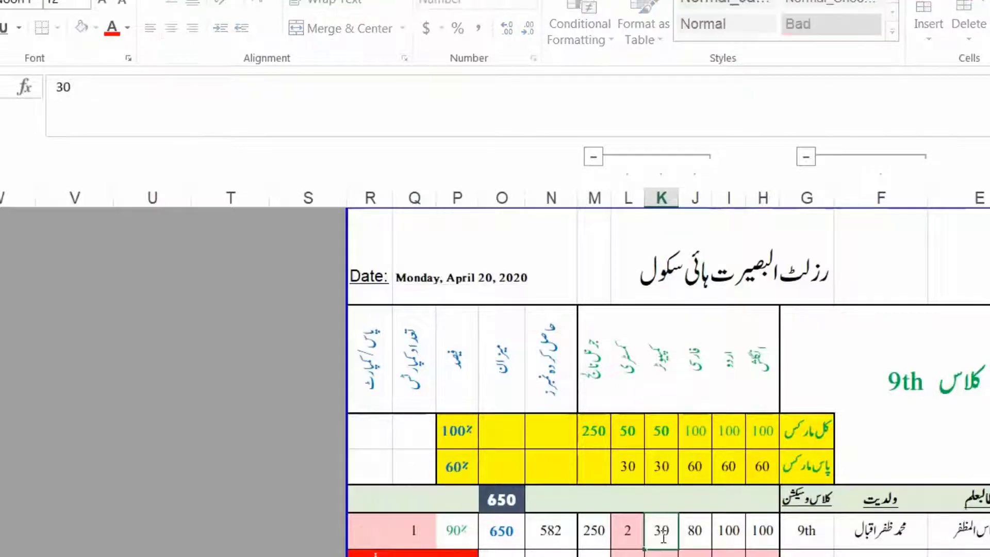
key("Return")
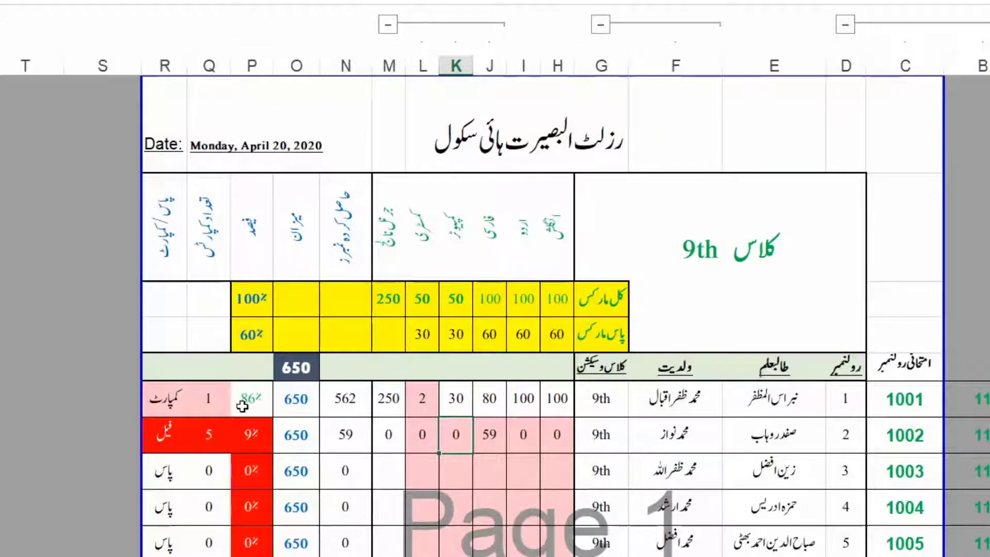
Set the first student's chemistry marks in L6 to 50.
left_click(416, 402)
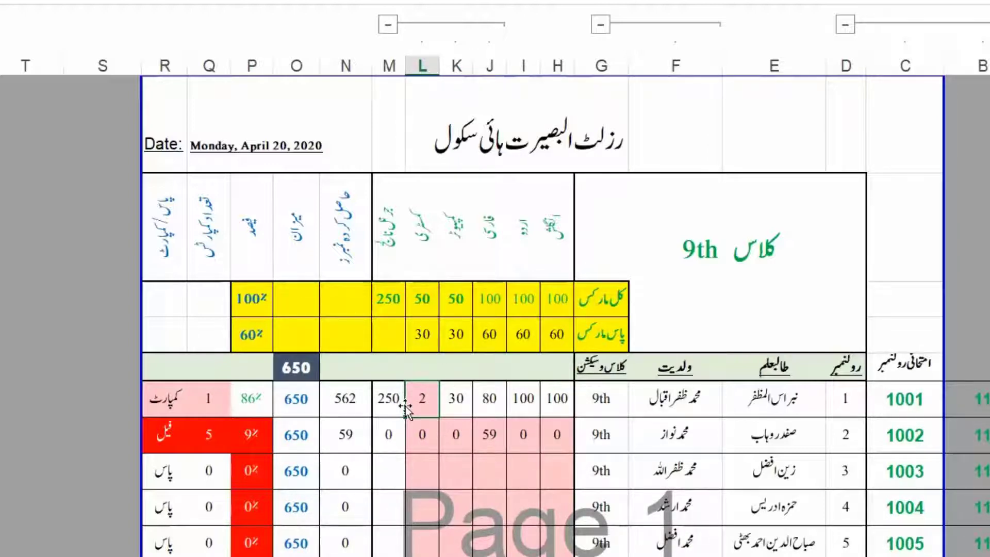
type("100")
key("BackSpace")
key("BackSpace")
key("BackSpace")
type("5")
key("Return")
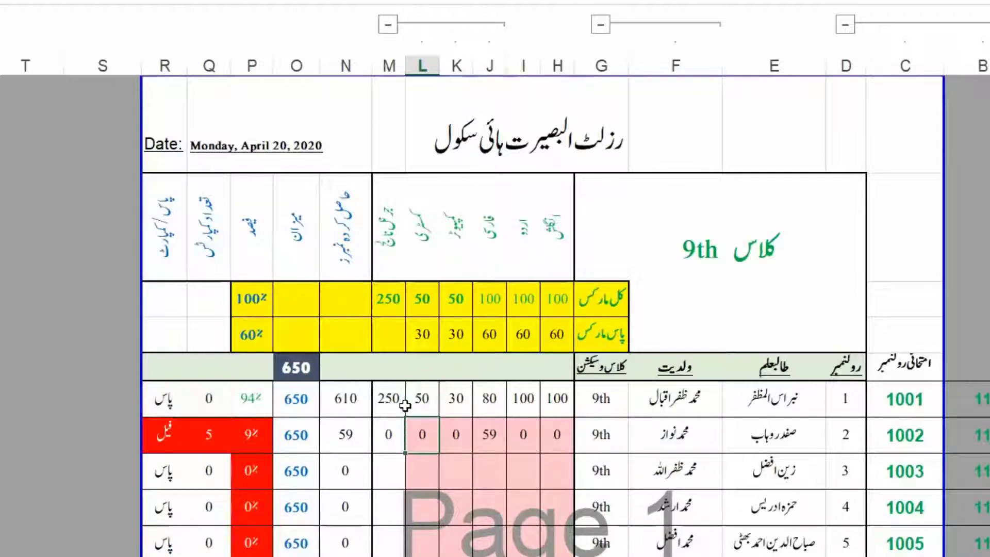
left_click(243, 404)
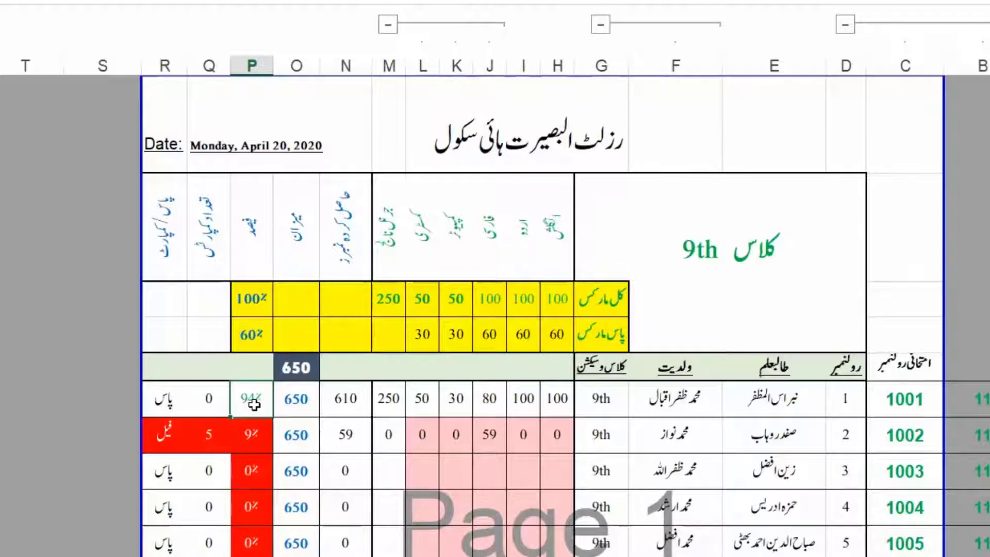
left_click(201, 405)
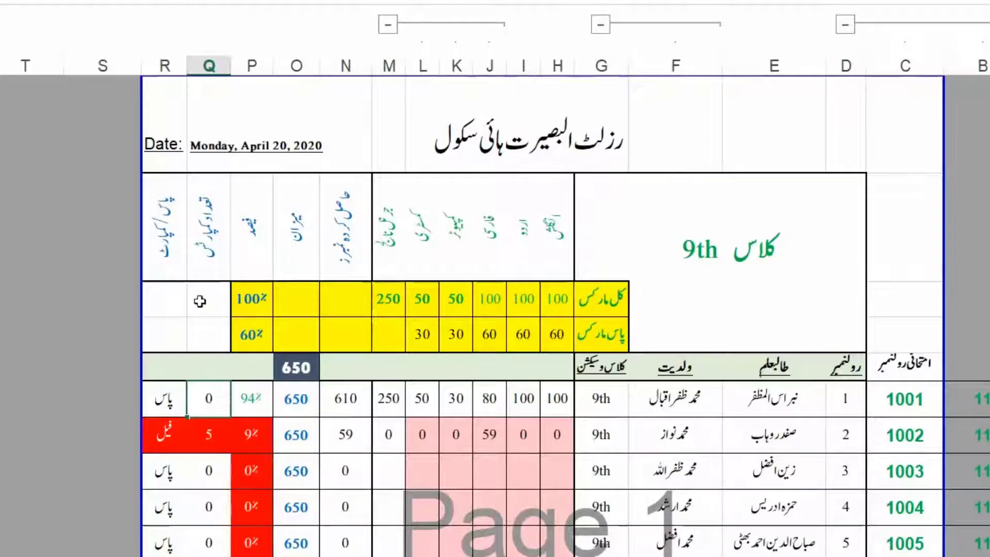
left_click(208, 66)
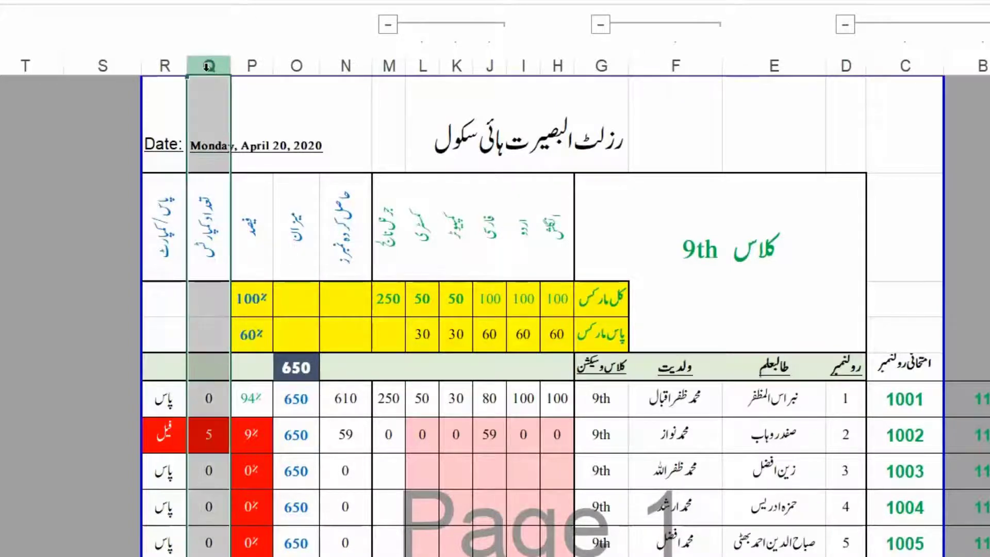
right_click(207, 66)
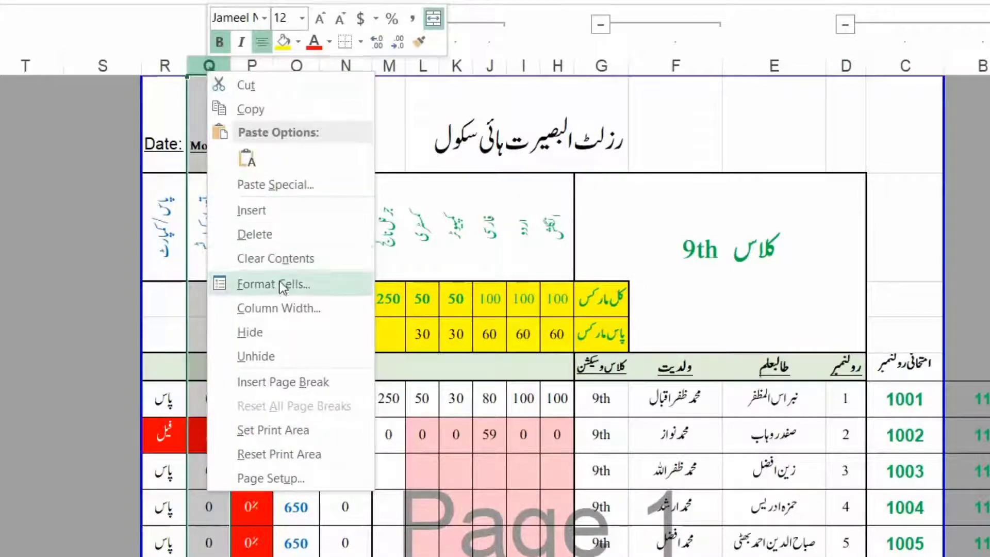
left_click(164, 401)
Examine the nested IF formula in R6 that derives the result پاس, کمپارٹ or فیل from the compartment count in Q6.
left_click(164, 402)
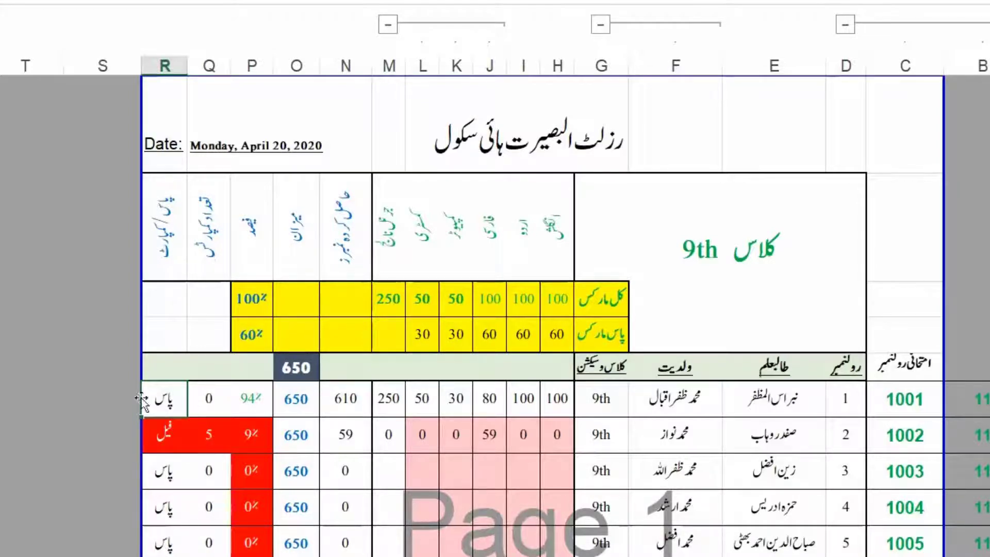
left_click(425, 43)
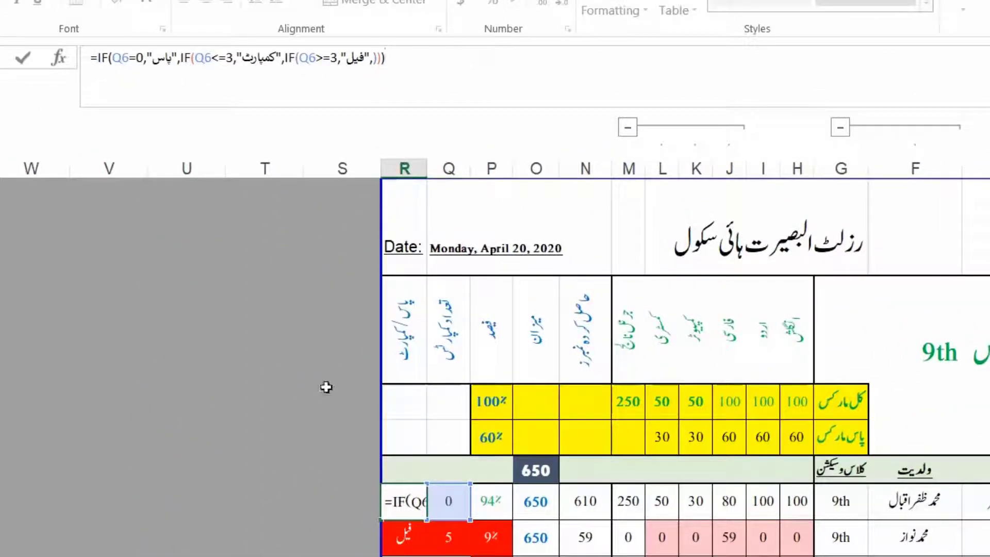
key("ctrl+Return")
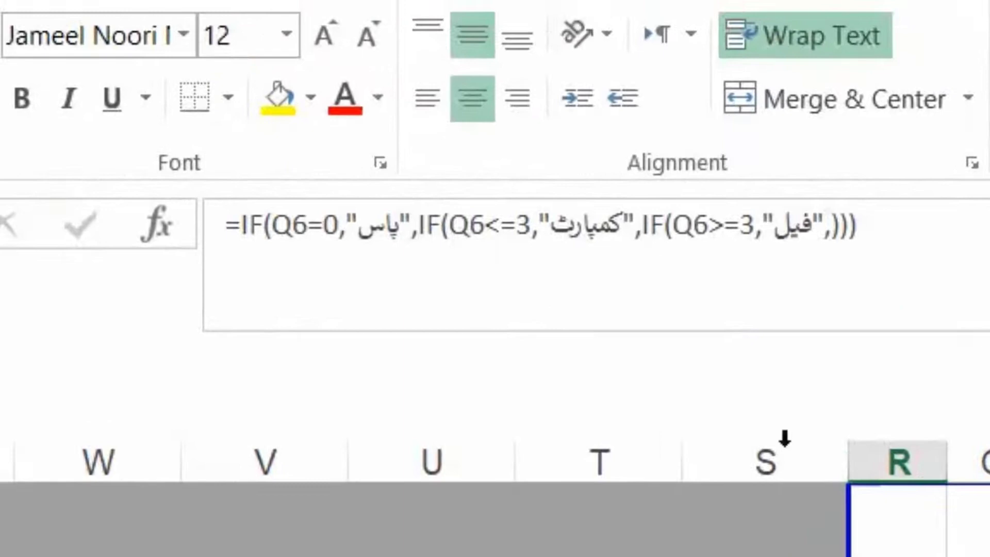
left_click(921, 229)
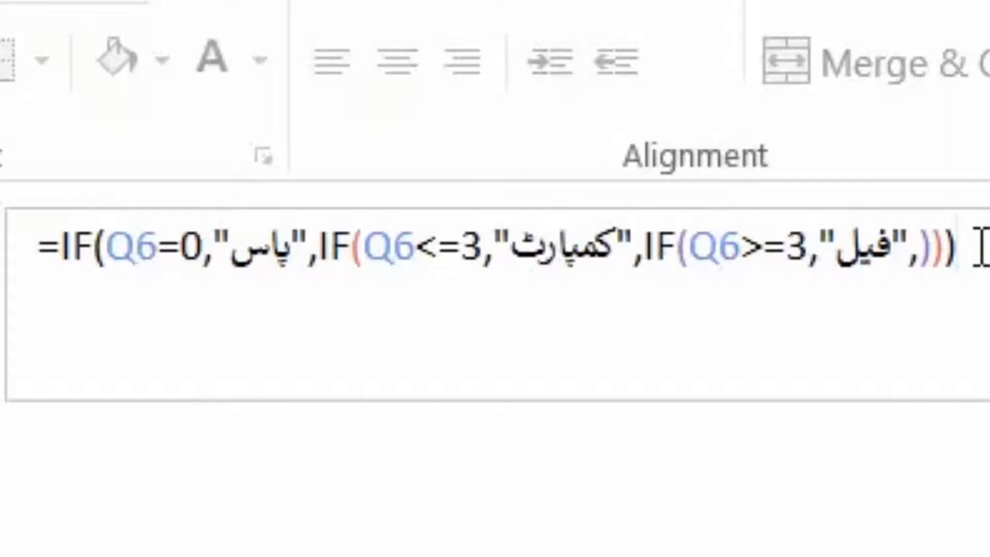
key("Return")
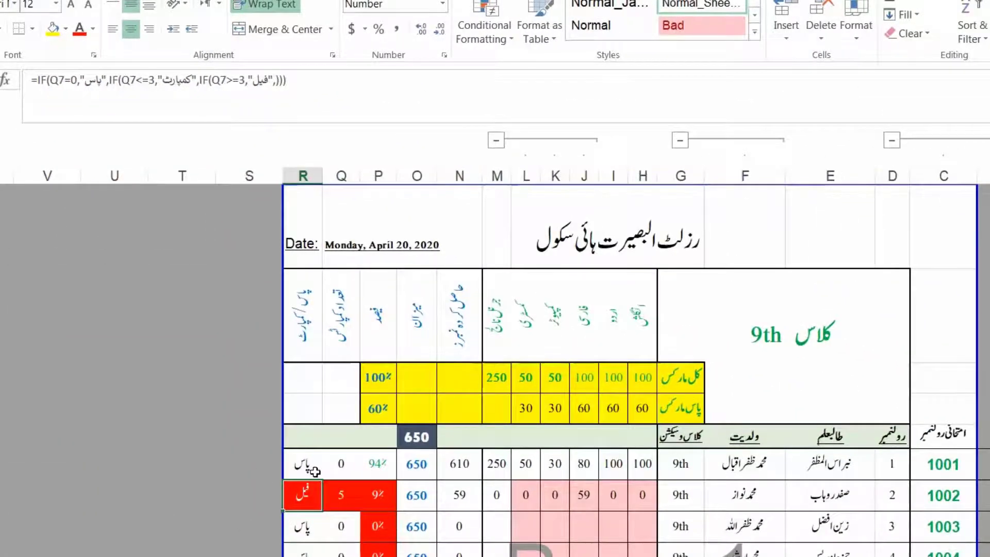
left_click(315, 472)
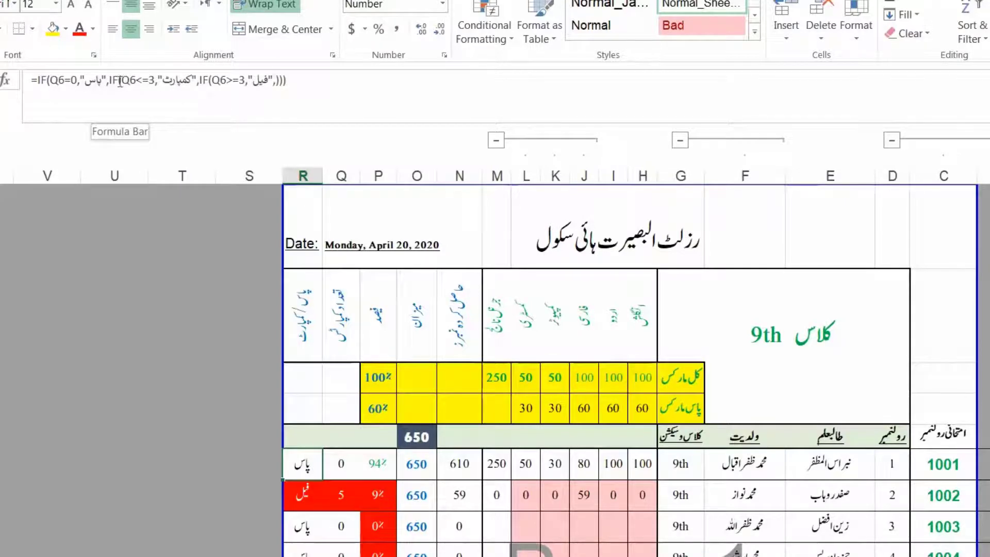
left_click(304, 80)
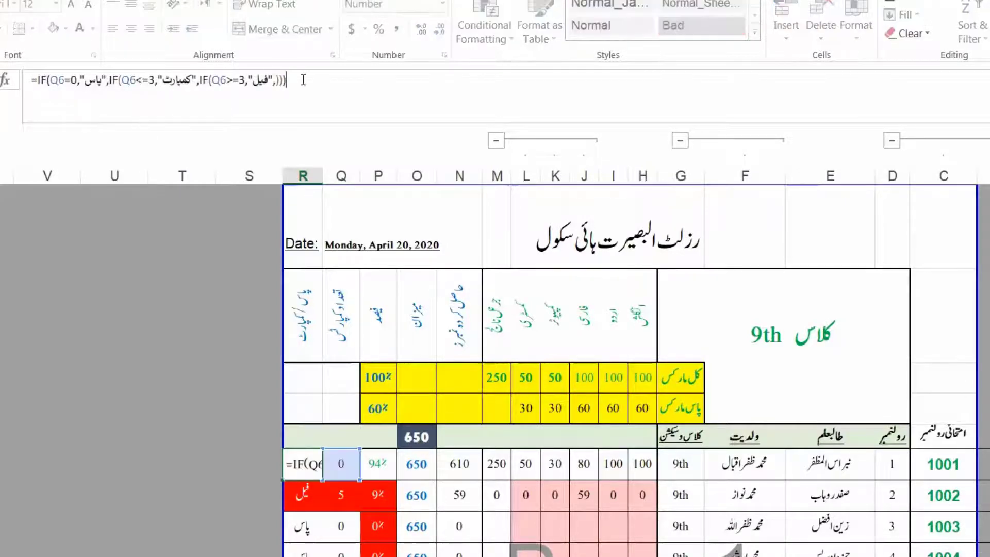
left_click_drag(287, 79, 23, 78)
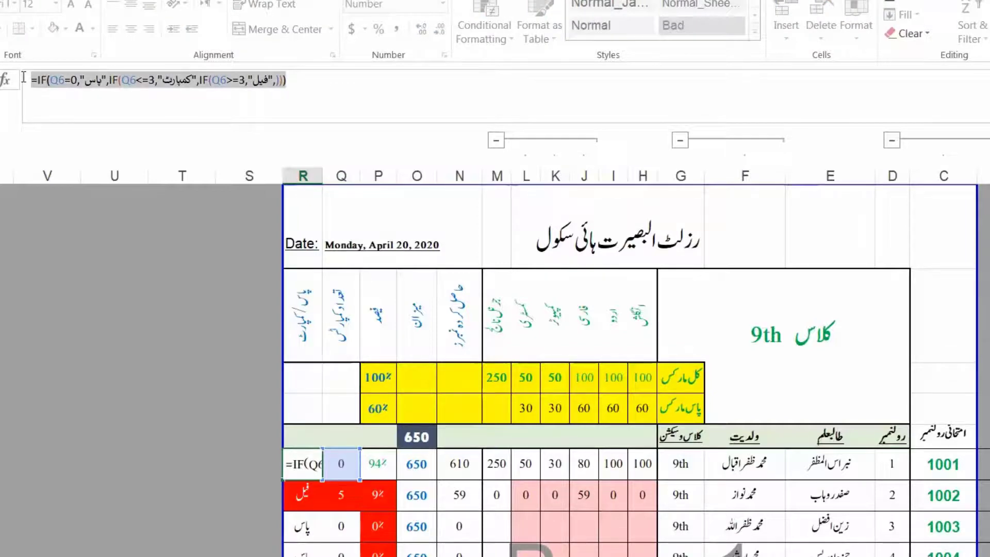
left_click(314, 87)
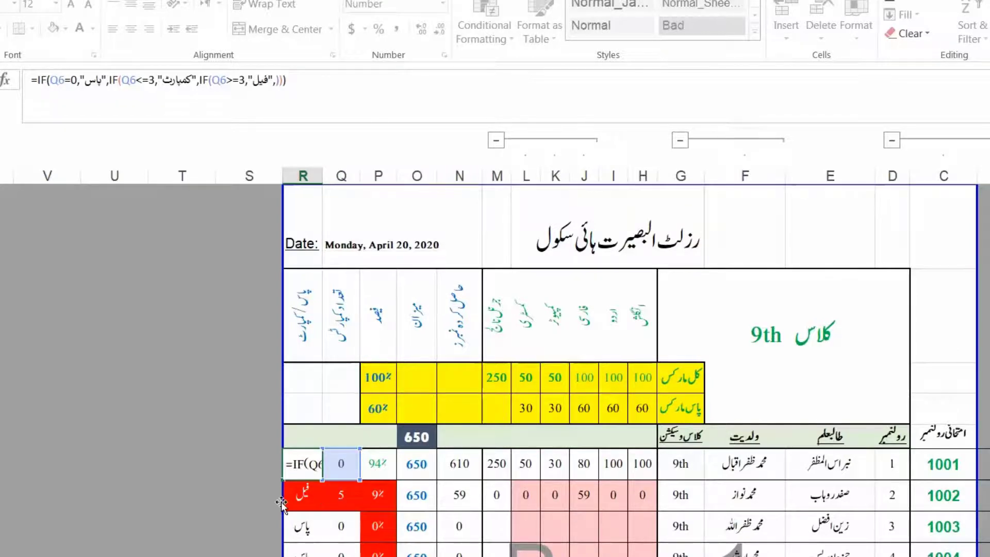
Fill the compartment count formula from Q6 down column Q for all student rows.
left_click(343, 466)
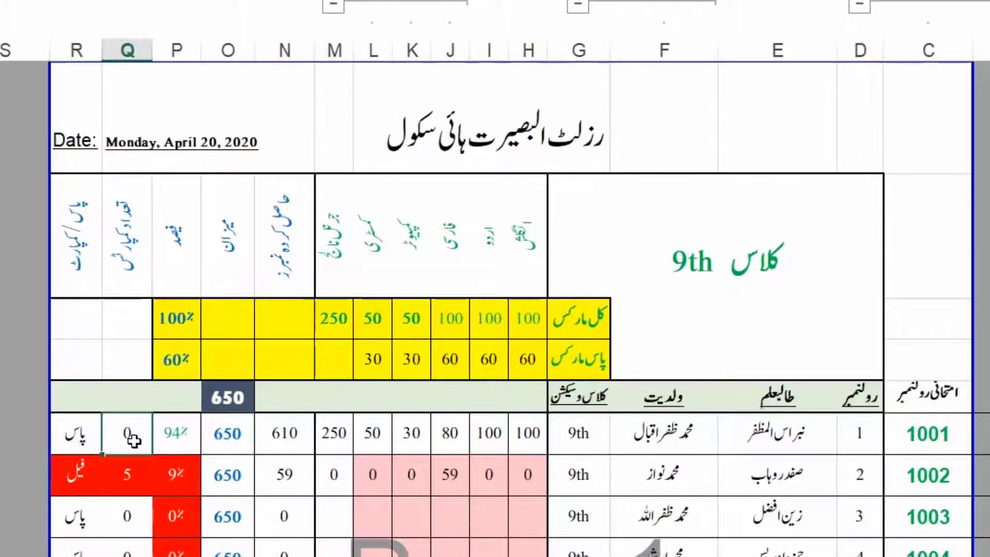
double_click(105, 453)
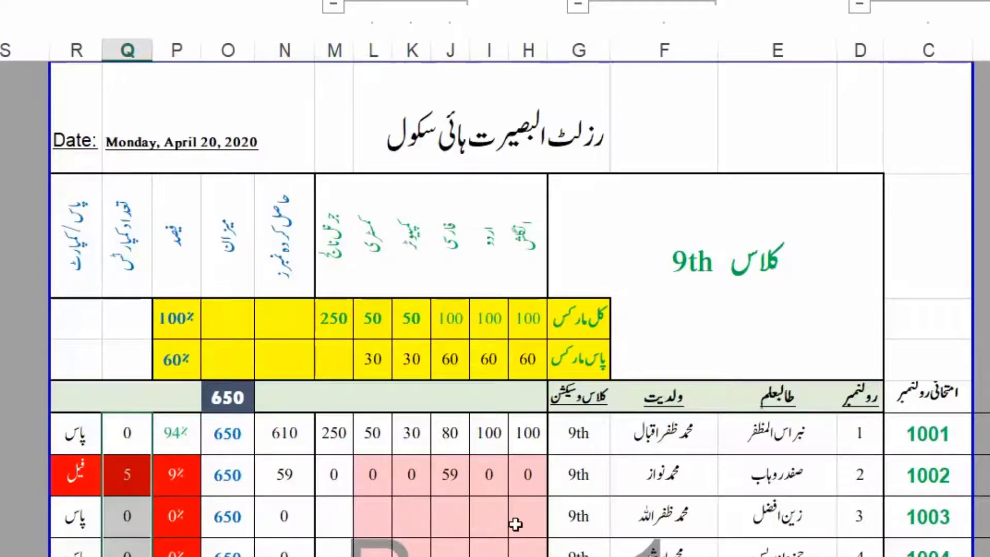
left_click(533, 524)
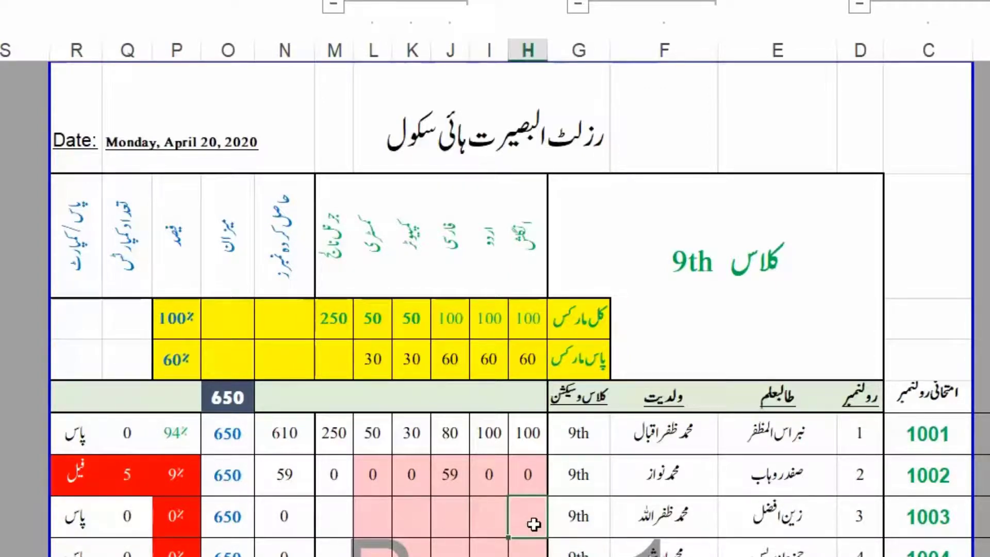